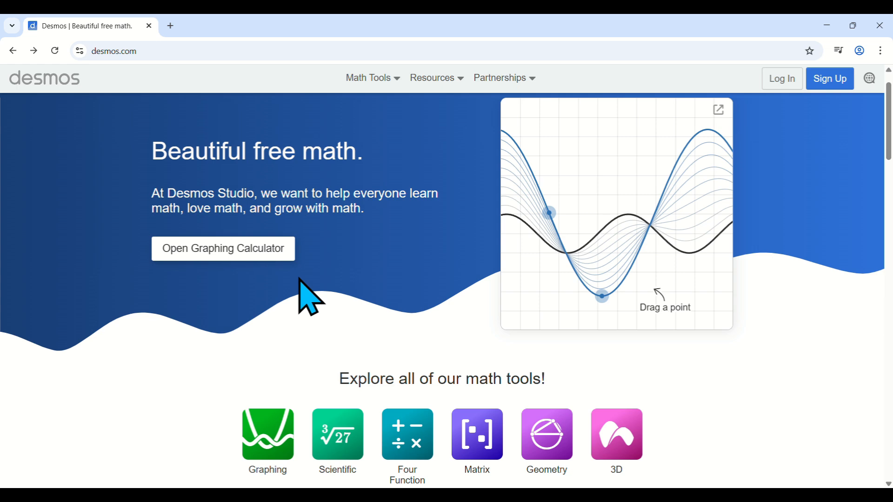
Open the graphing calculator and enter mean(10,10,20,60) as the first expression.
click(286, 253)
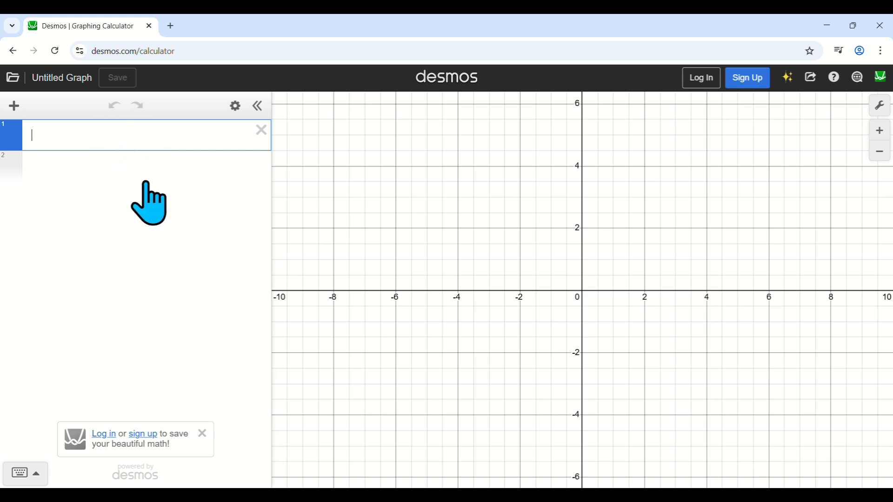
text(mean)
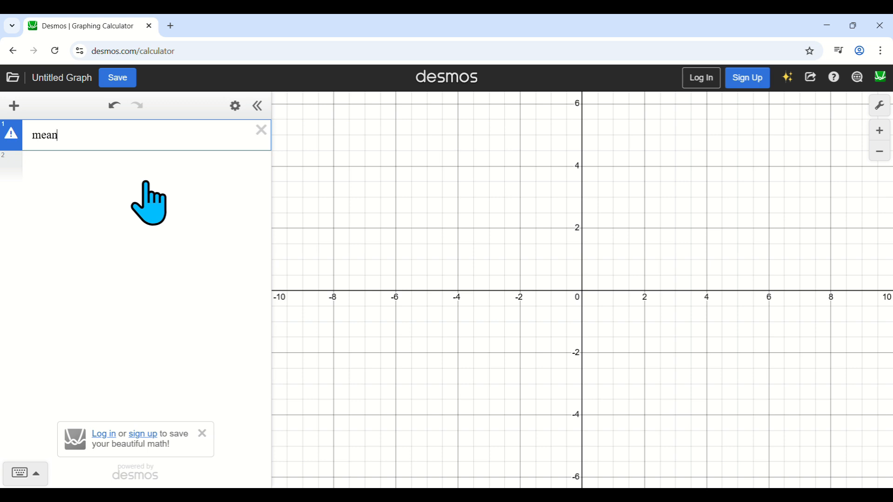
text(()
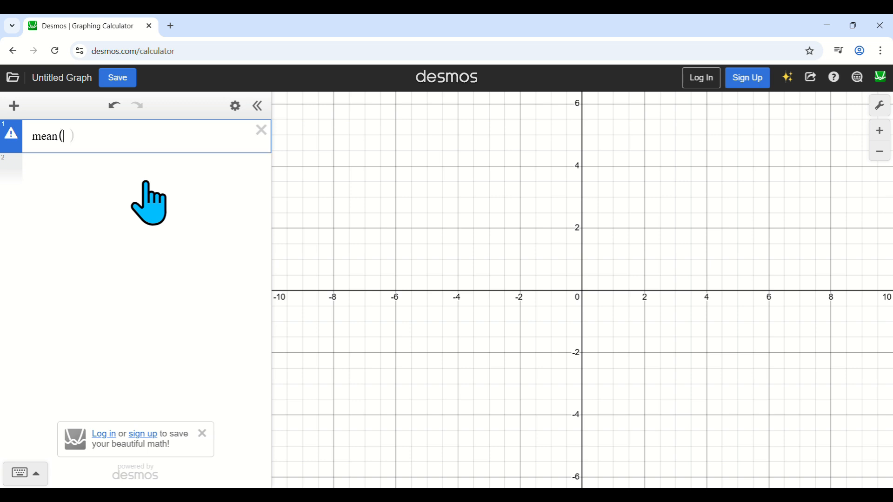
text(10,10)
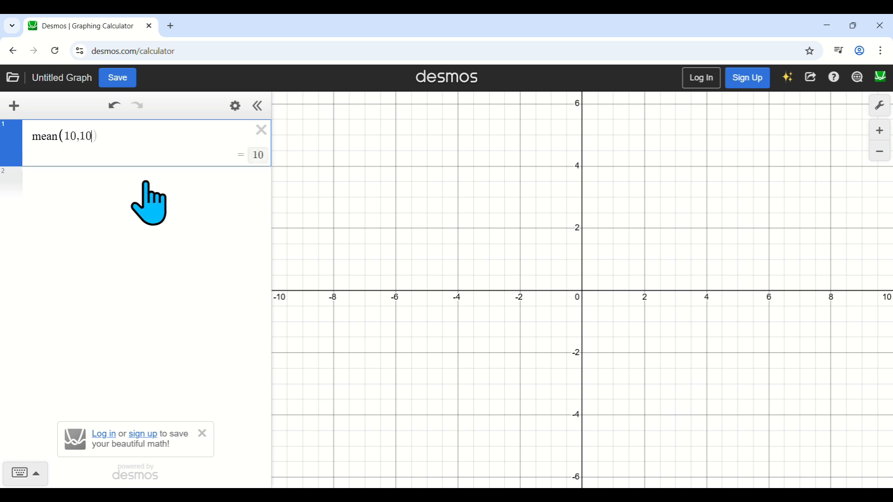
text(,20,)
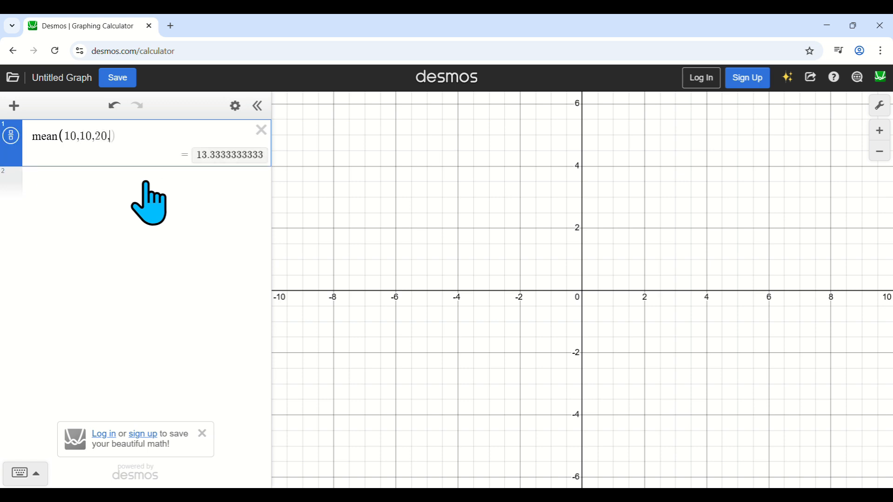
text(60)
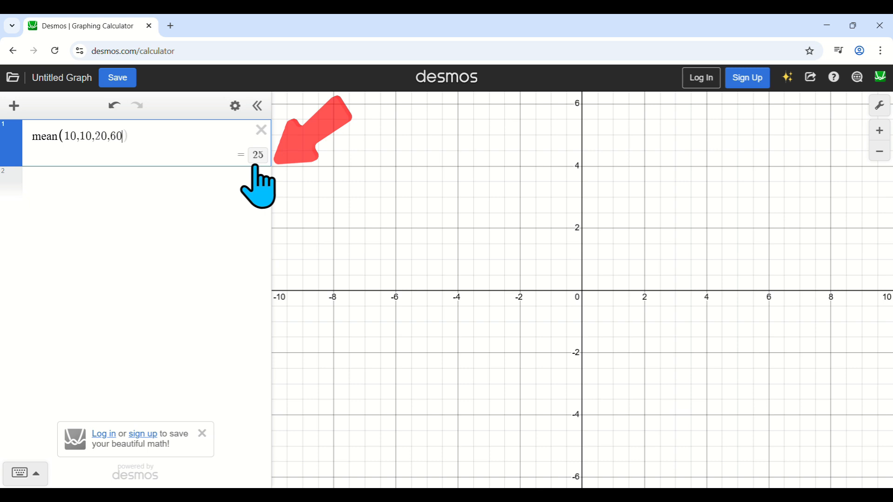
key(Return)
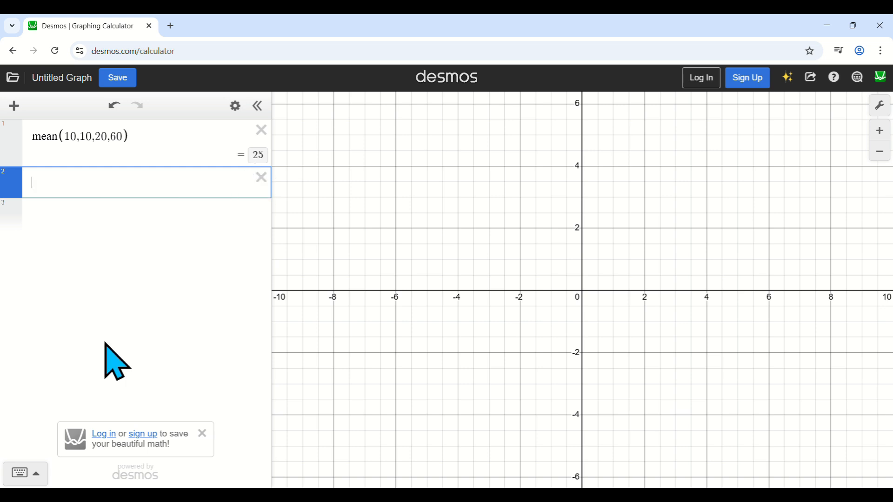
Show the on-screen math keypad and insert the statistics function mean into the second expression.
click(31, 474)
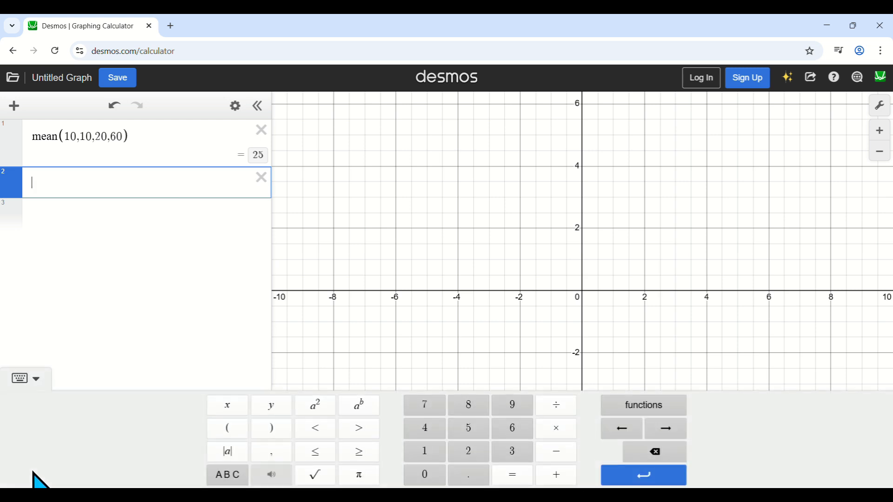
click(635, 409)
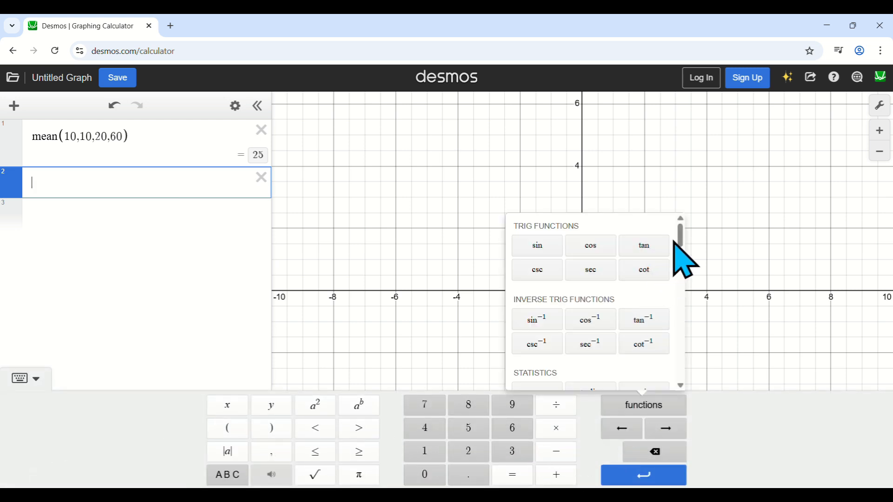
drag(678, 226, 681, 256)
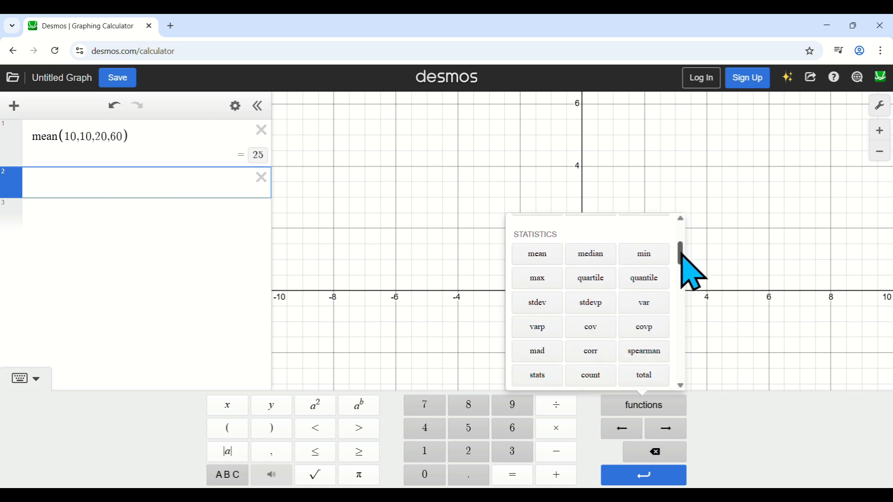
click(532, 255)
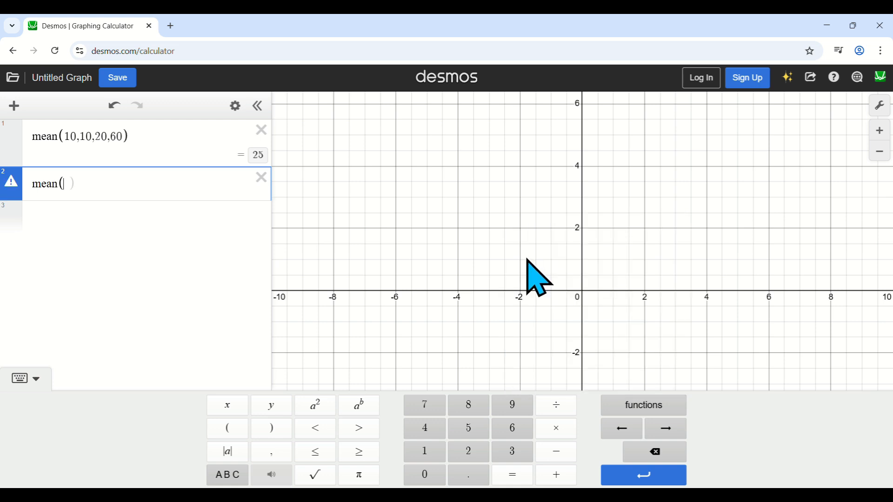
Fill the second expression's mean function with the values 10,10,20,60 using the on-screen keypad and close the parenthesis.
click(439, 452)
click(440, 473)
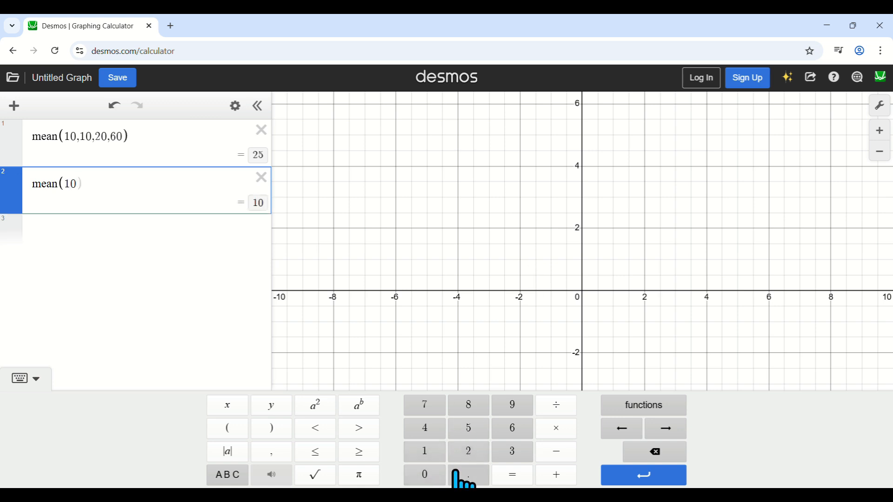
click(282, 454)
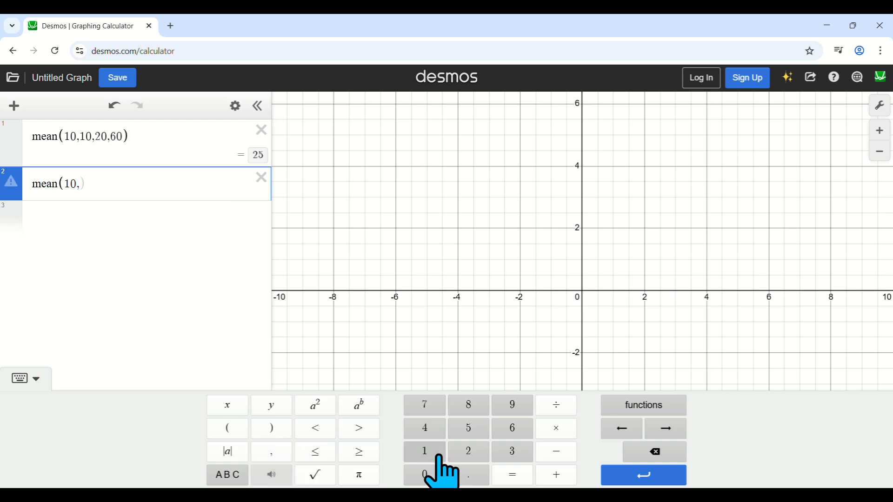
click(437, 453)
click(436, 472)
click(273, 452)
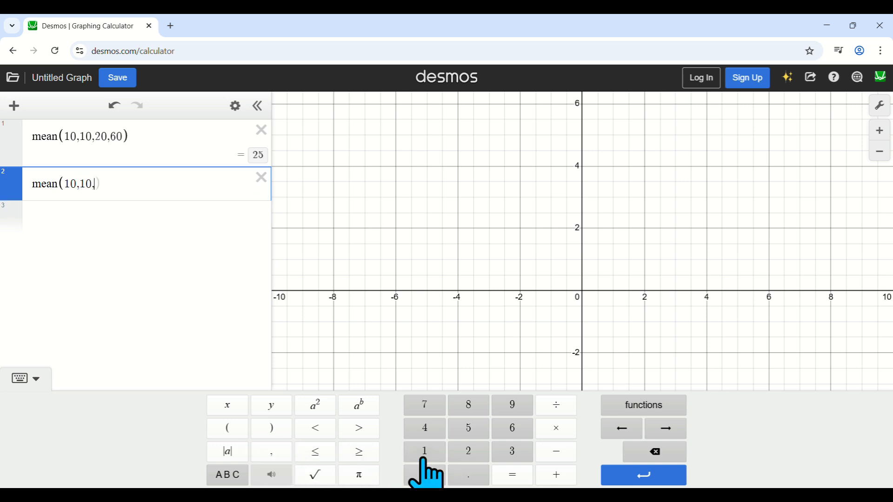
click(467, 454)
click(437, 472)
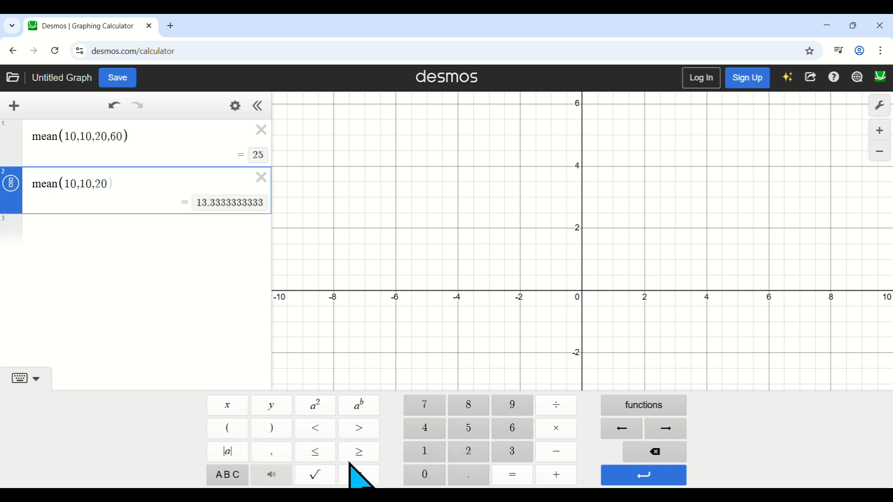
click(276, 452)
click(515, 429)
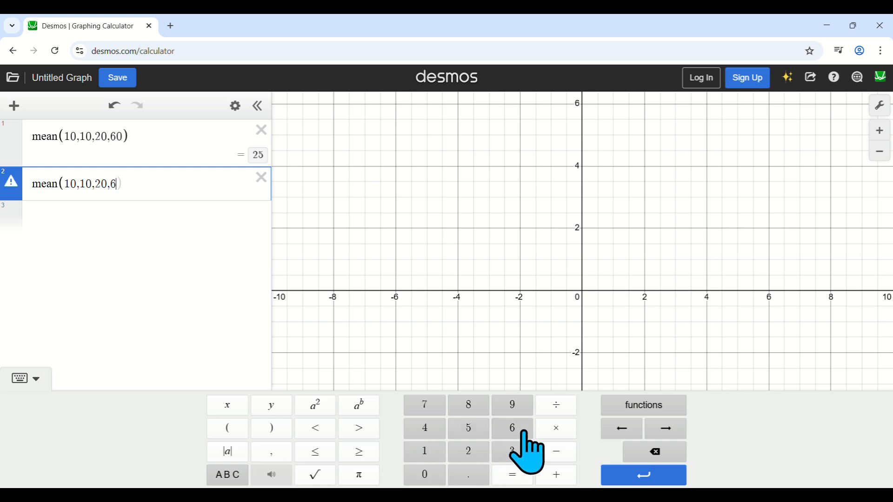
click(427, 474)
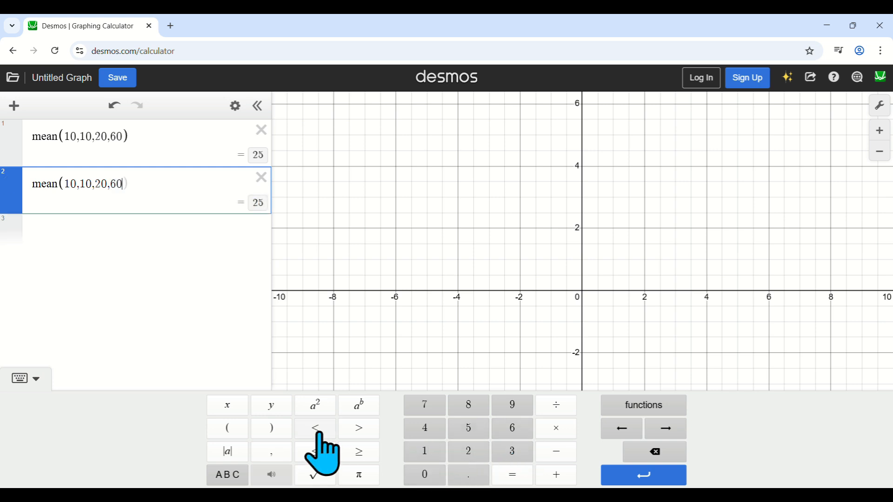
click(281, 427)
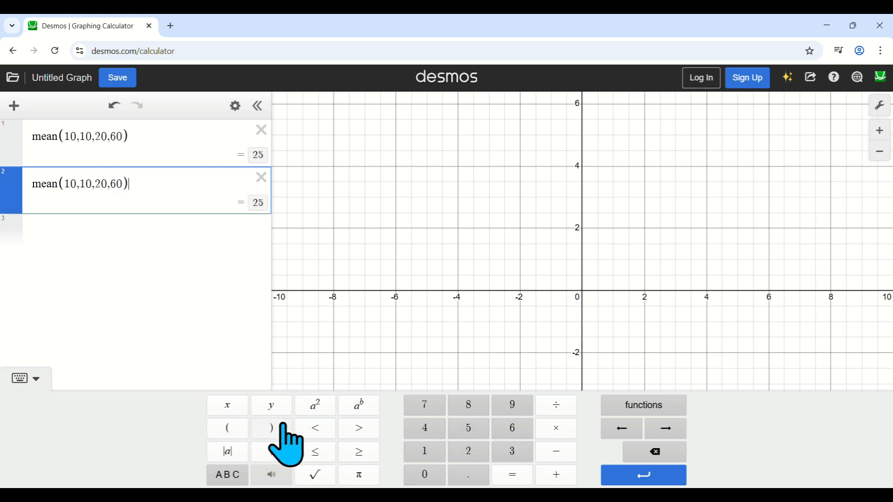
Define a list A=[10,10,20,60] in the third expression.
click(254, 222)
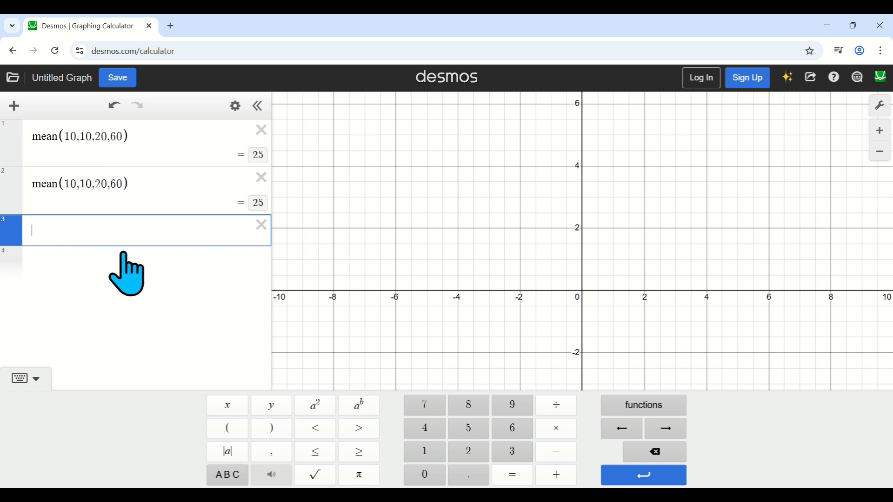
text(A=[)
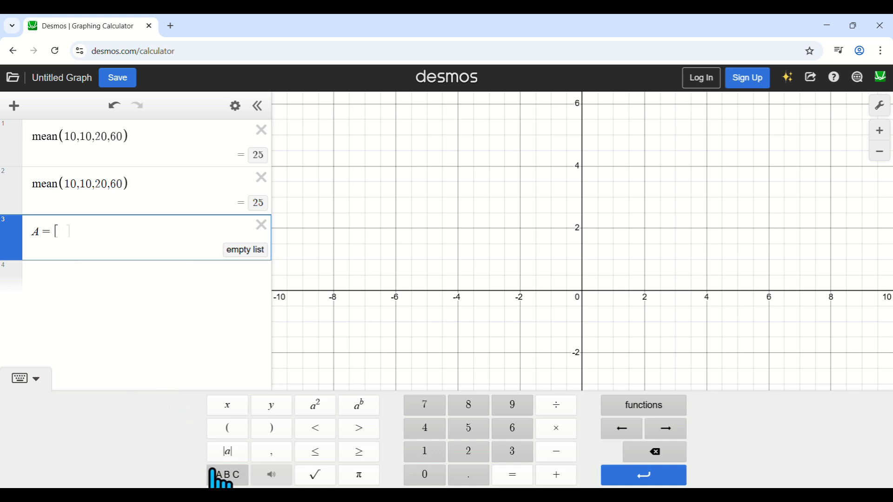
click(226, 475)
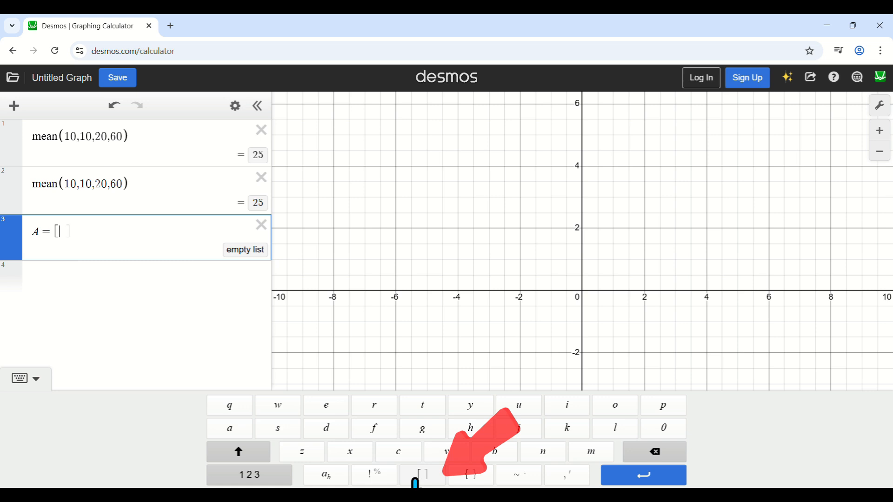
text(10,)
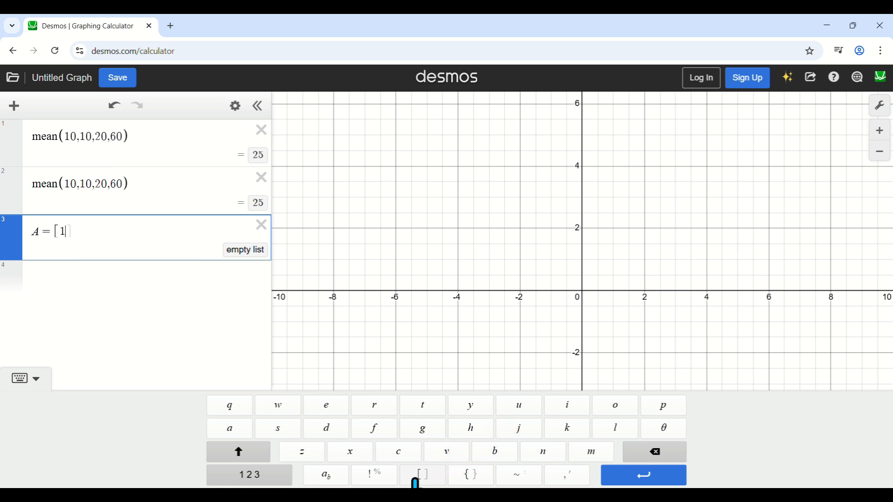
text(10,10)
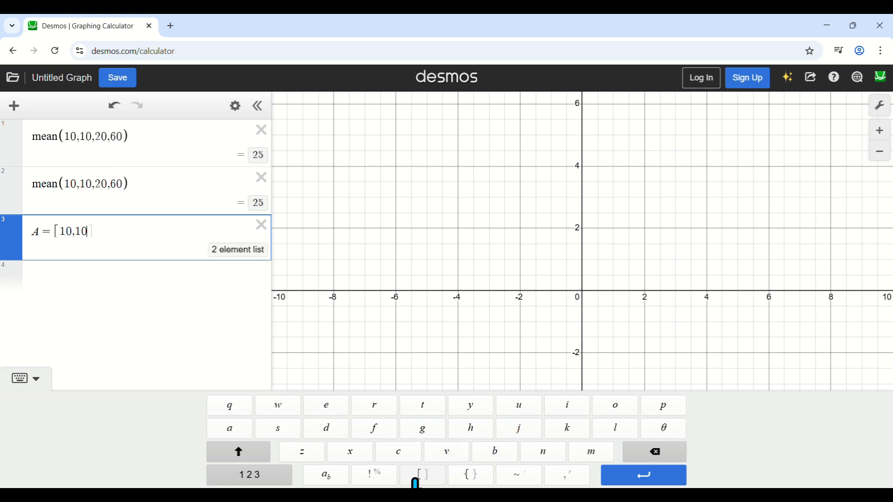
text(20,60)
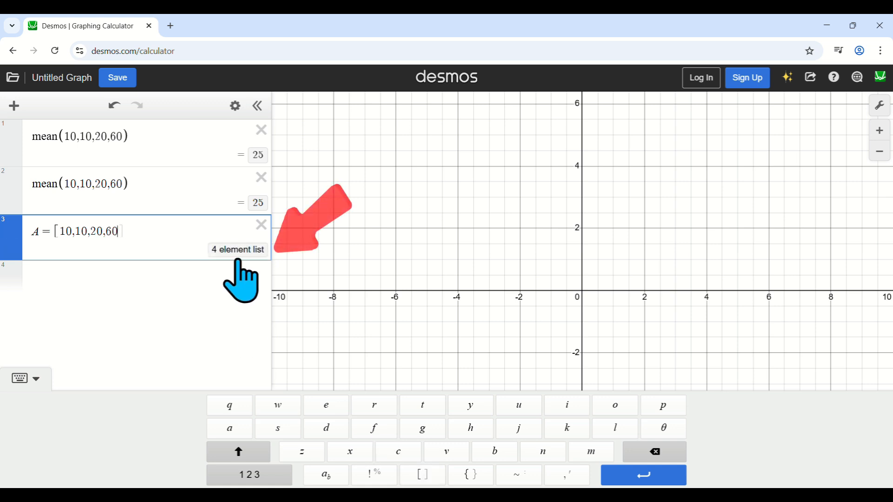
key(Return)
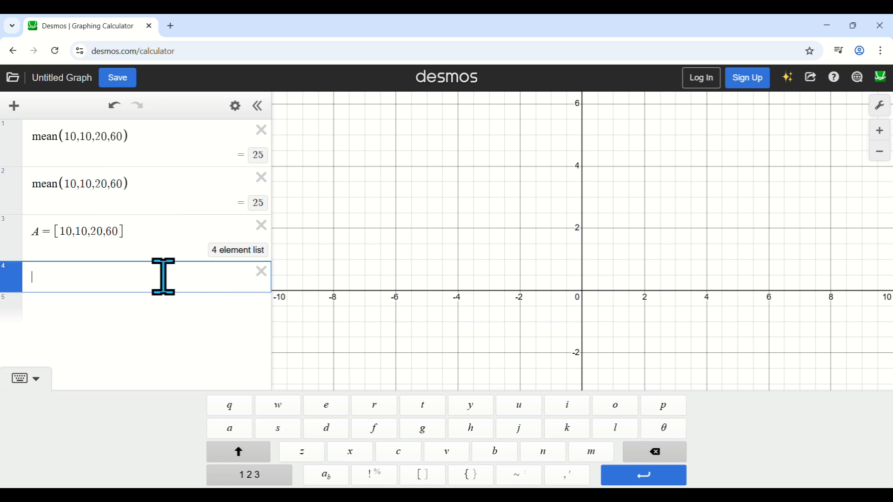
Insert the statistics function stats in the fourth expression with list A as its argument, and view the full summary.
click(237, 477)
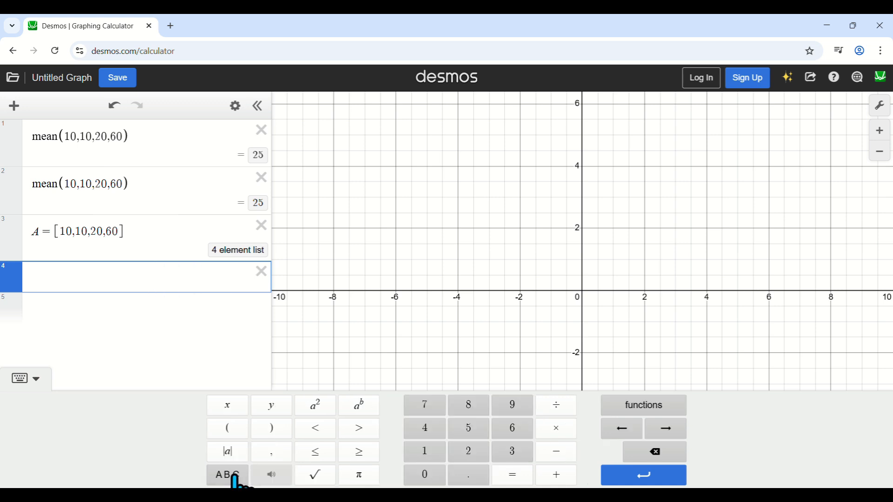
click(617, 410)
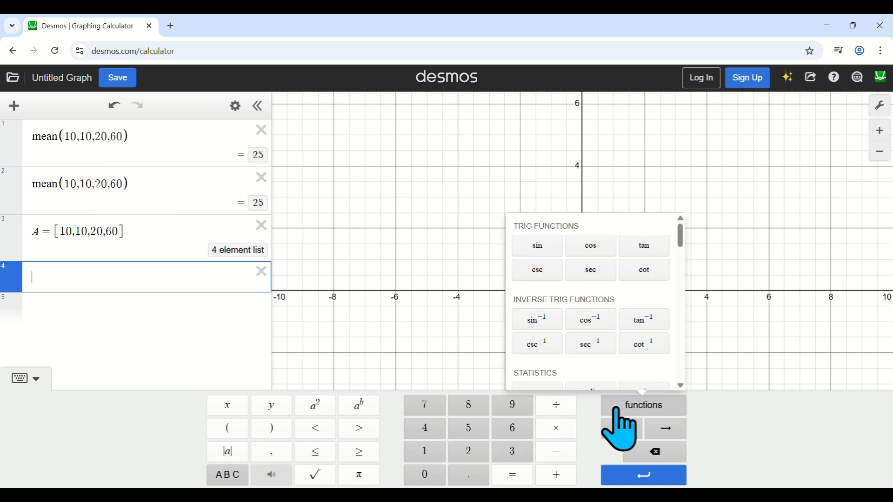
scroll(682, 252, down, 2)
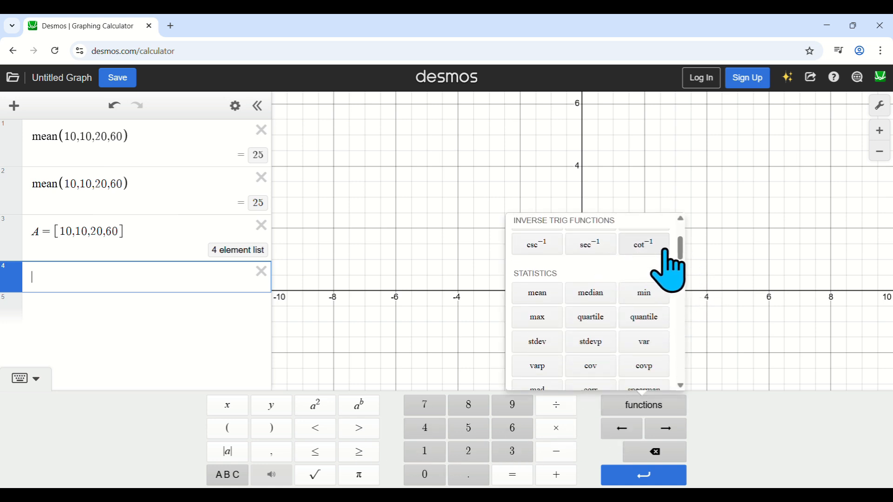
scroll(677, 250, down, 3)
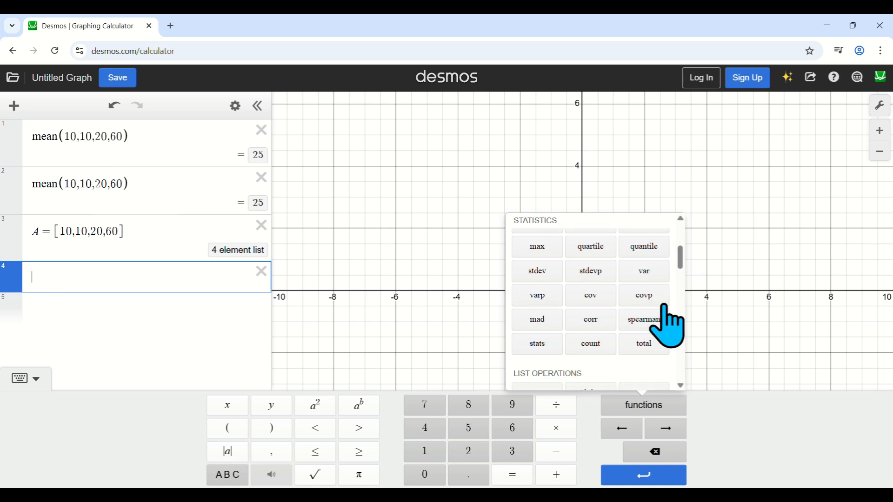
click(540, 345)
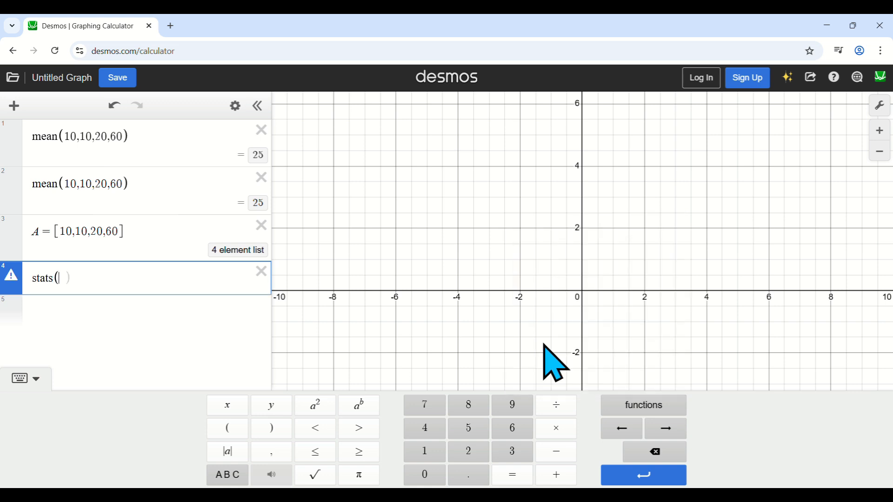
text(A)
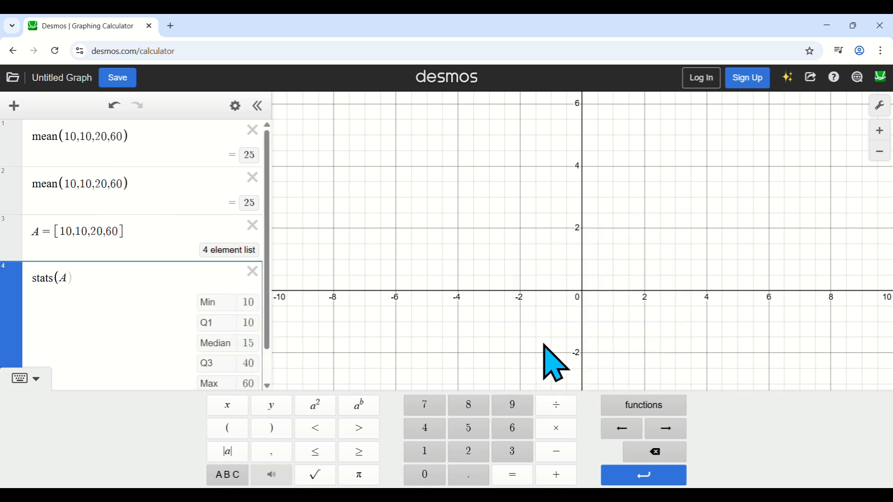
drag(266, 248, 266, 274)
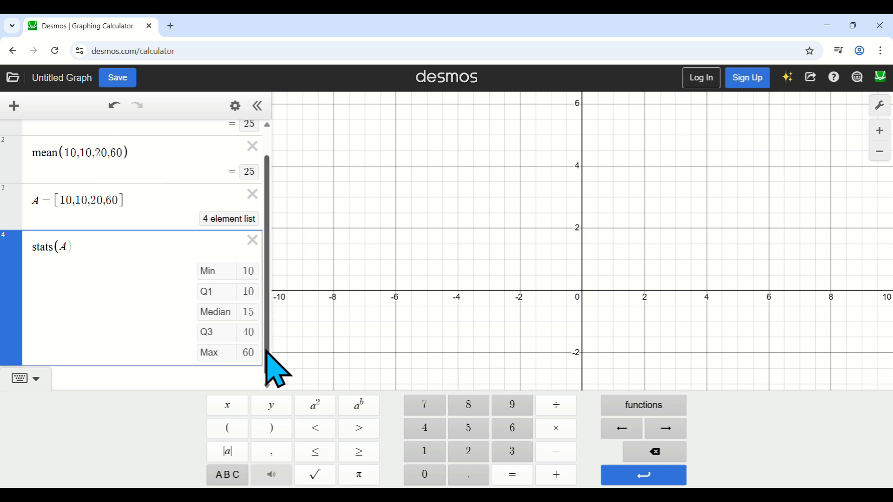
Enter mean(A) in the fifth expression to calculate the mean of list A.
key(Return)
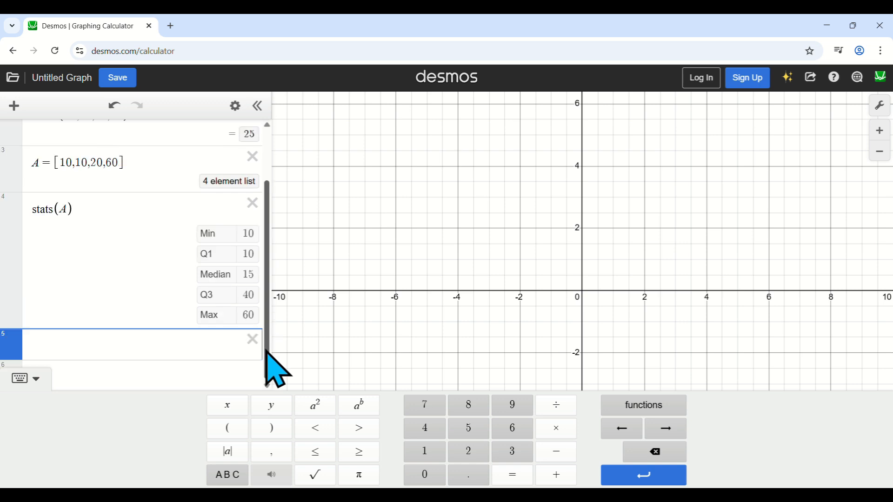
text(mean(A))
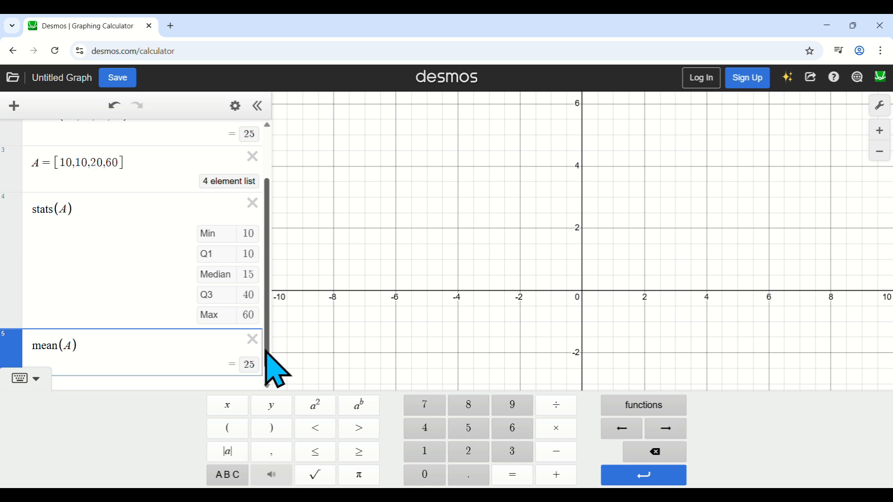
key(Return)
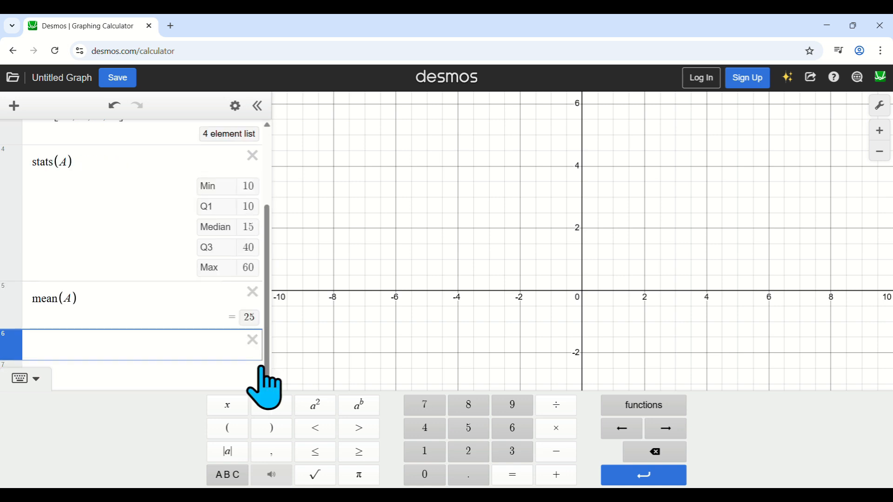
Insert the sample standard deviation function stdev in the sixth expression with list A as its argument.
click(623, 405)
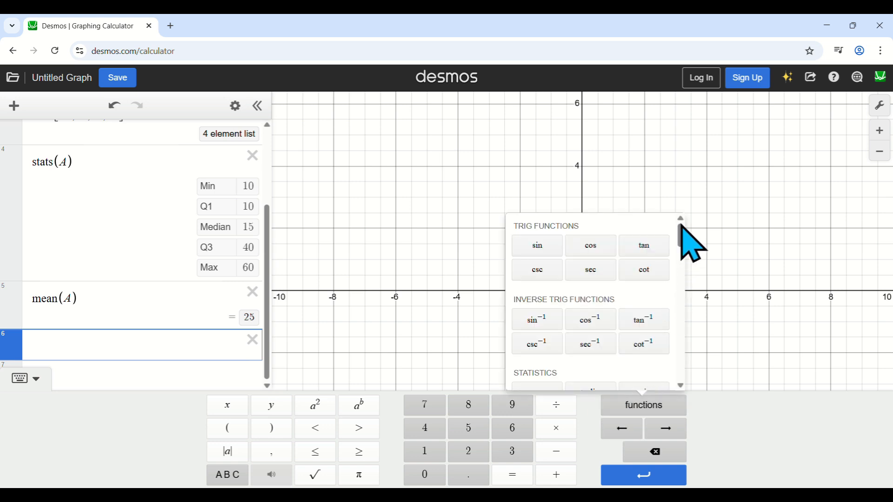
scroll(684, 239, down, 3)
scroll(684, 245, down, 1)
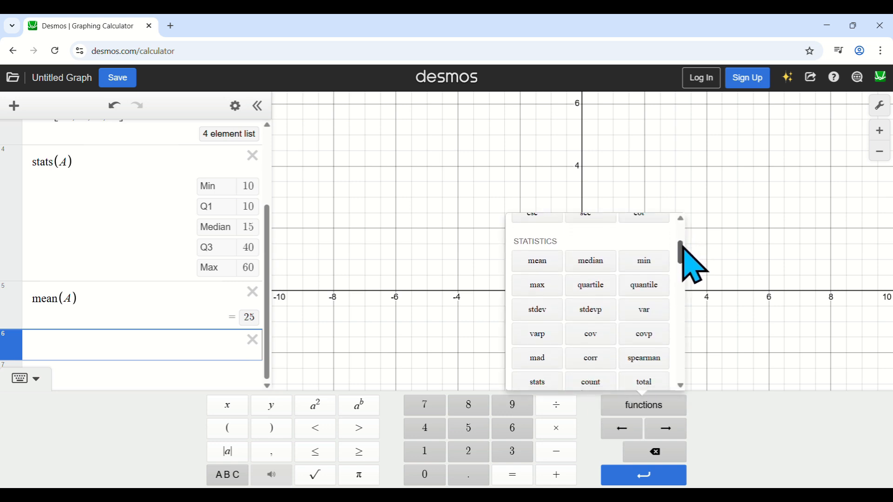
click(526, 316)
text(A)
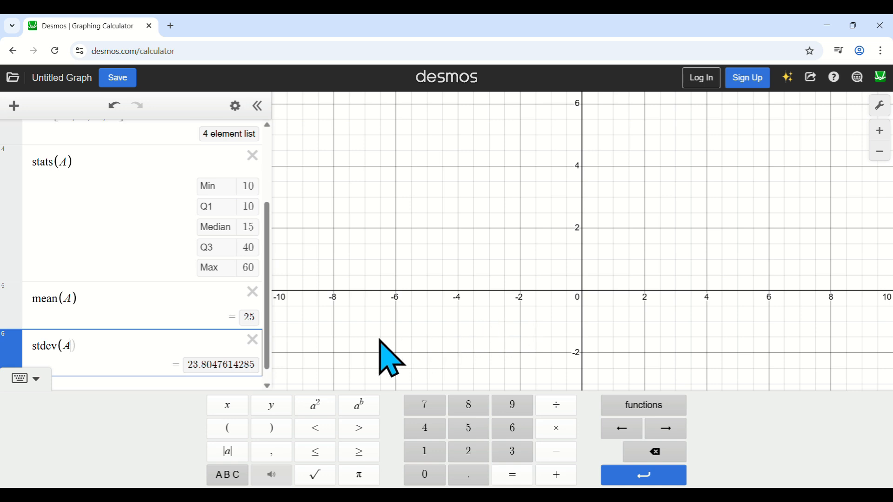
Enter stdevp(A) in the seventh expression to calculate the population standard deviation of list A.
click(259, 377)
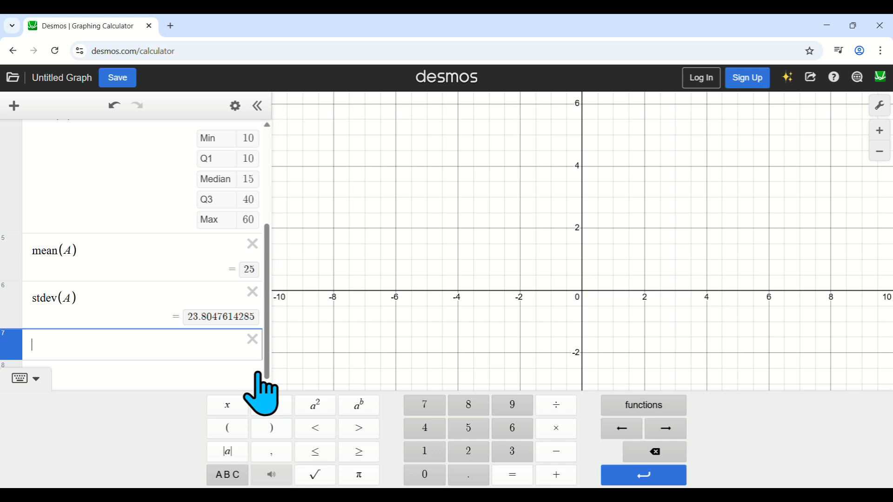
click(631, 402)
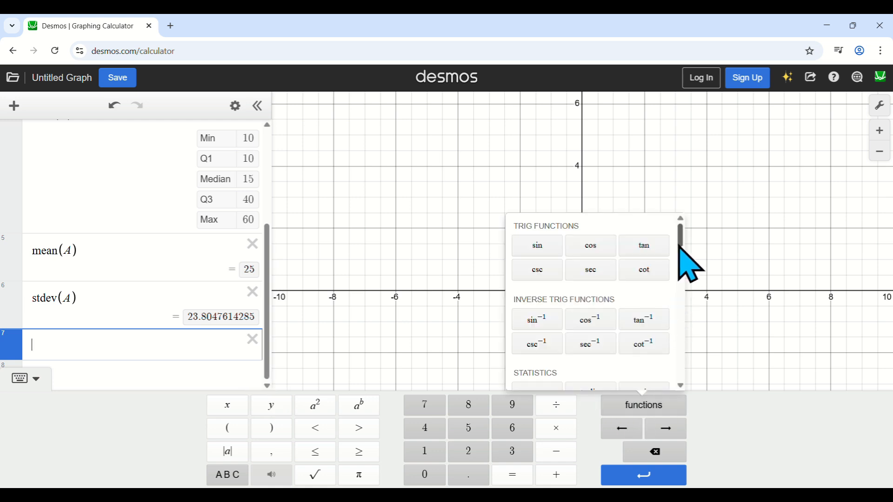
scroll(679, 258, down, 3)
drag(680, 259, 680, 265)
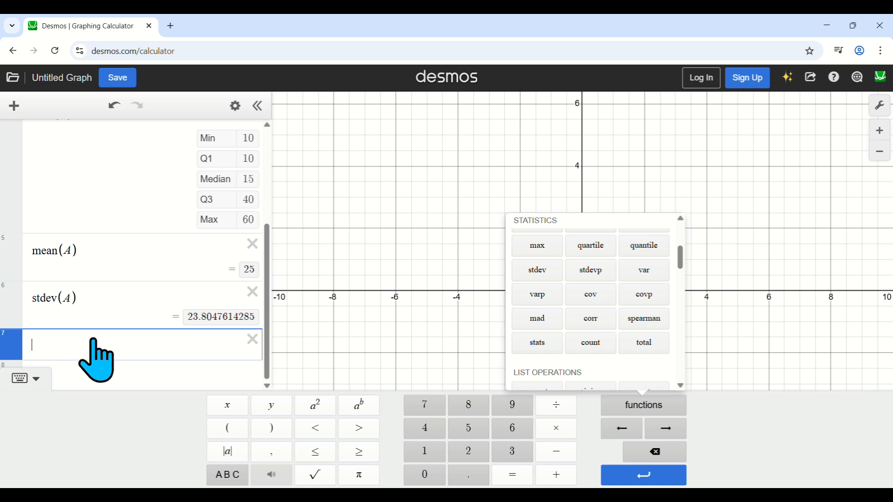
text(stde)
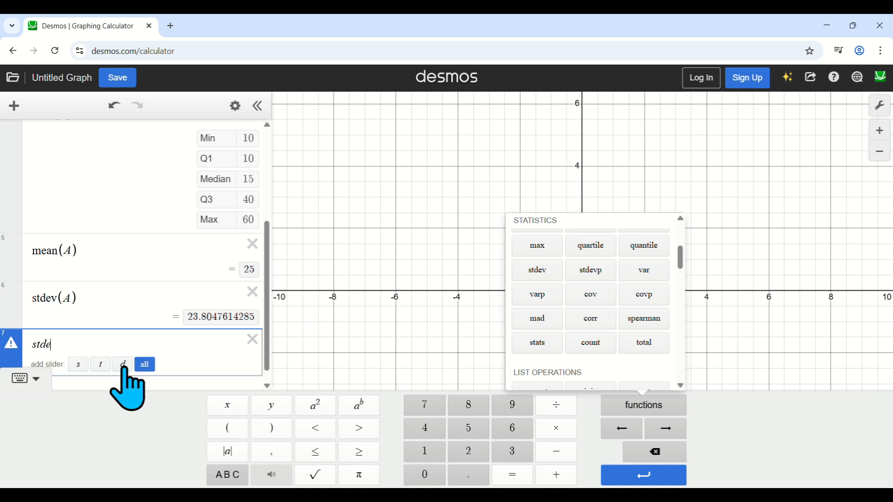
text(vp()
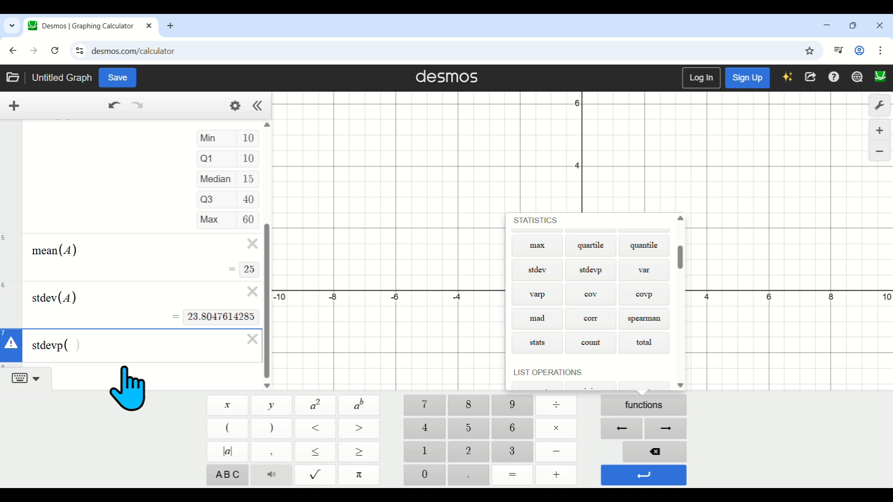
text(A))
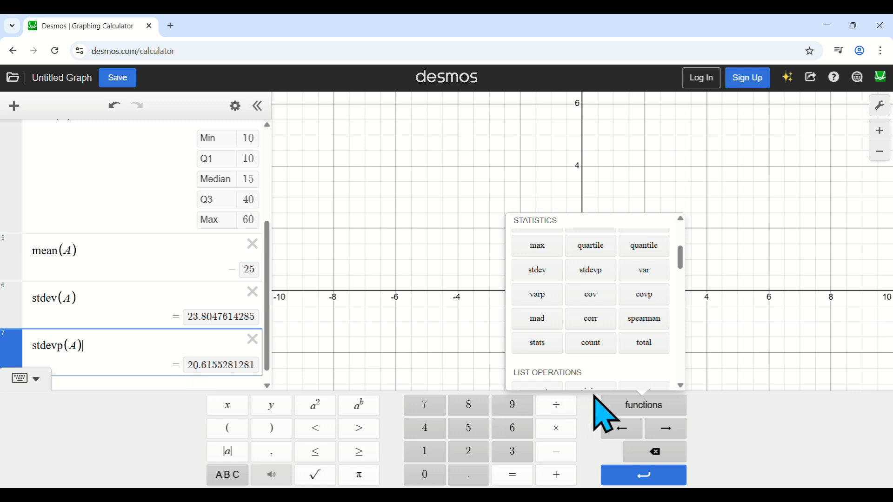
click(624, 403)
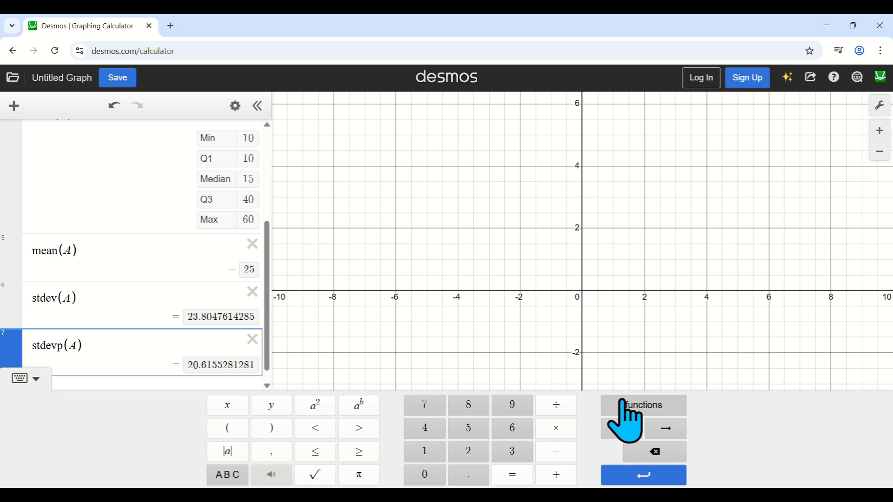
Enter var(A) in the eighth expression to calculate the sample variance of list A.
key(Return)
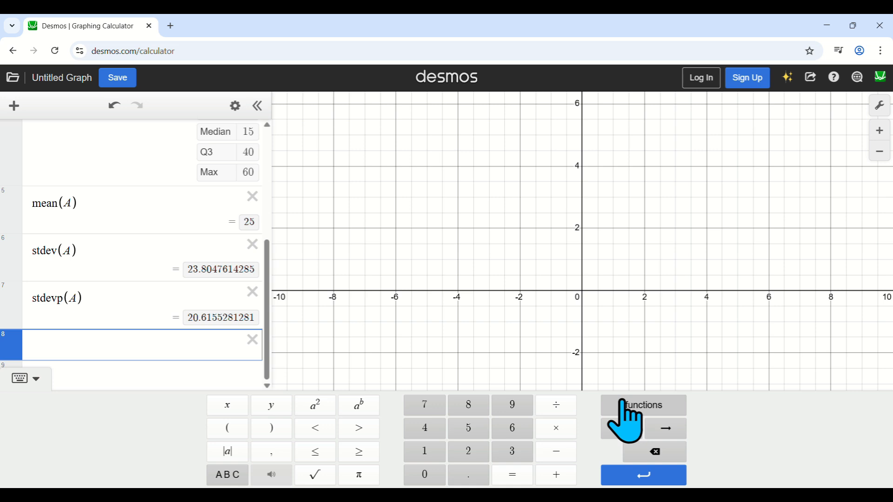
text(var()
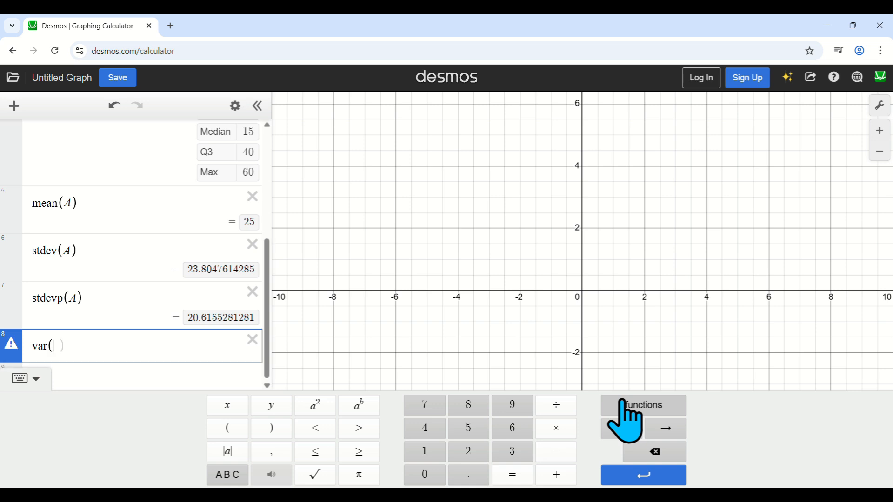
text(A))
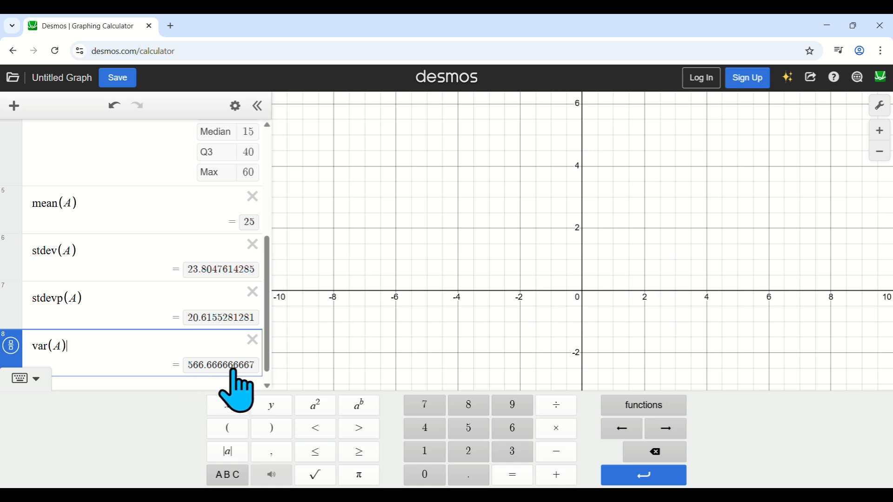
scroll(236, 360, down, 1)
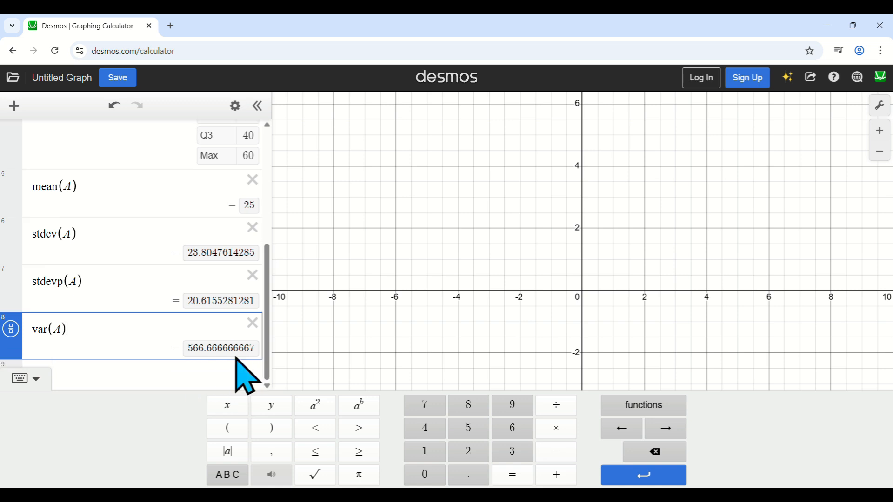
Enter varp(A) in the ninth expression for the population variance, and check the available statistics functions.
click(236, 361)
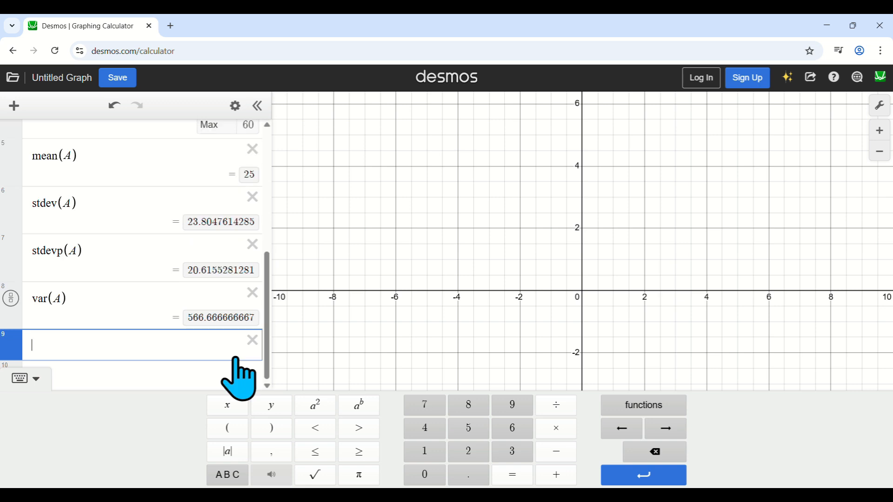
text(varp(A)
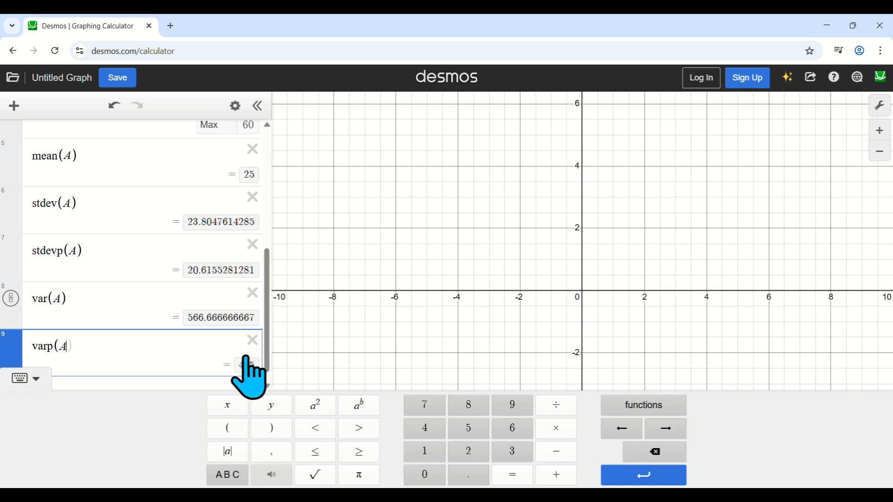
click(682, 410)
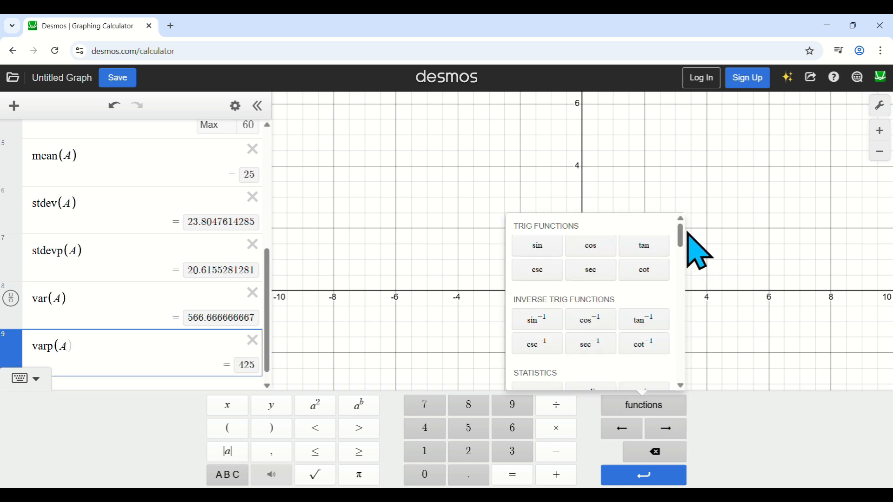
drag(682, 225, 686, 256)
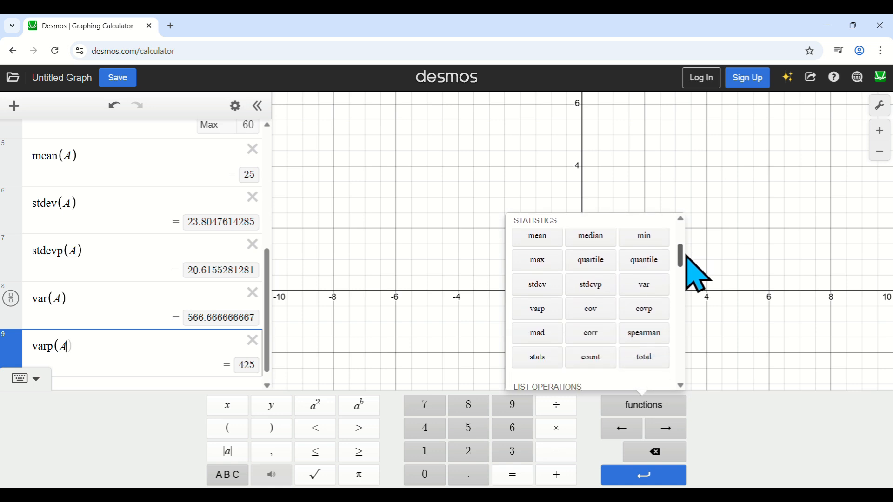
click(643, 408)
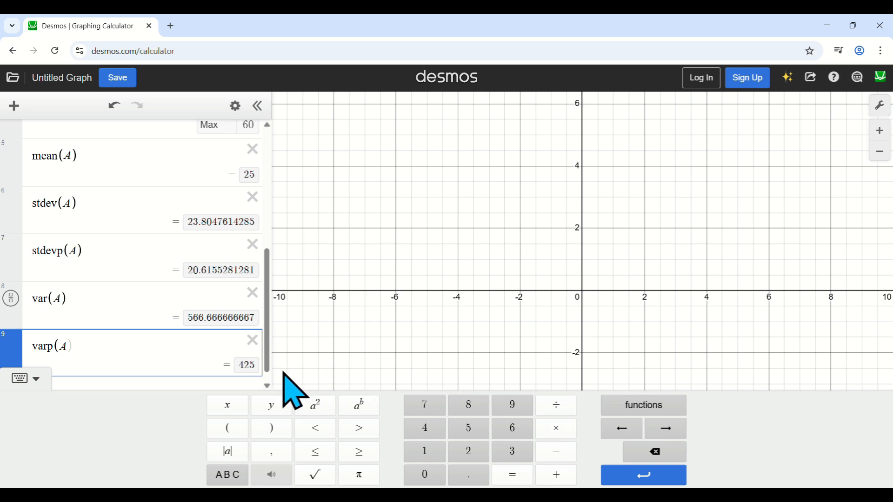
Insert the count function in the tenth expression with list A as its argument to count the list's elements.
click(252, 378)
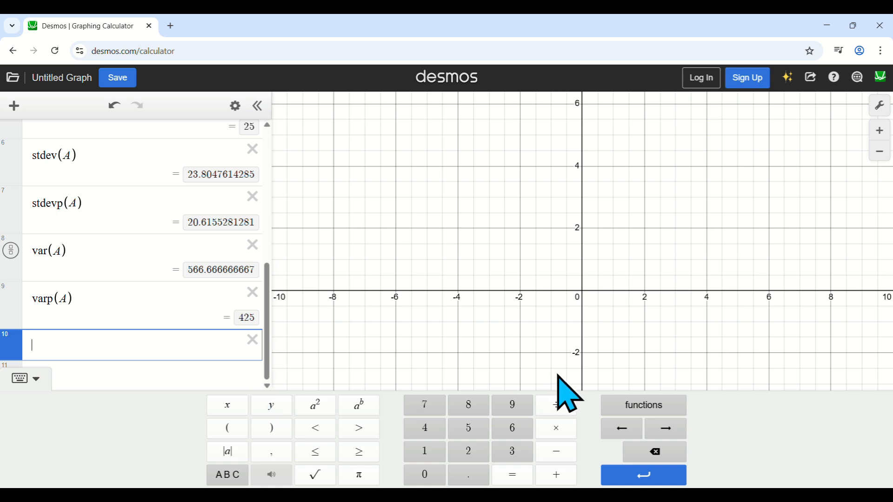
click(639, 406)
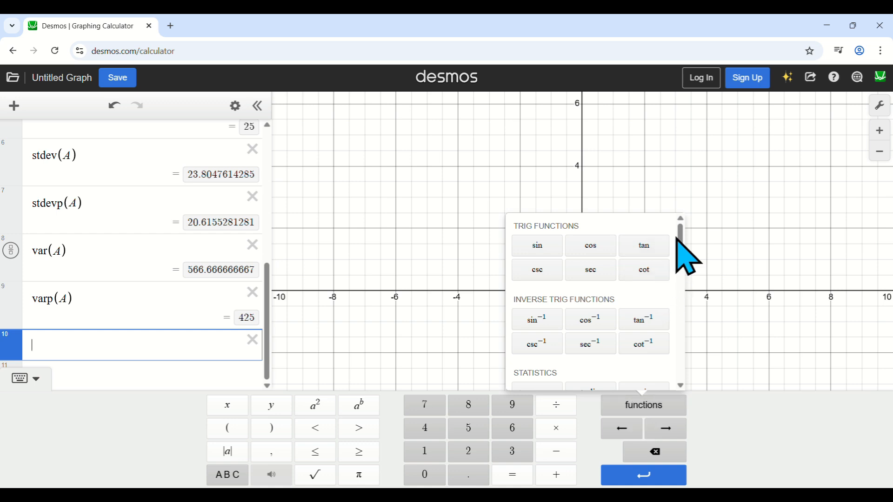
drag(683, 243, 683, 263)
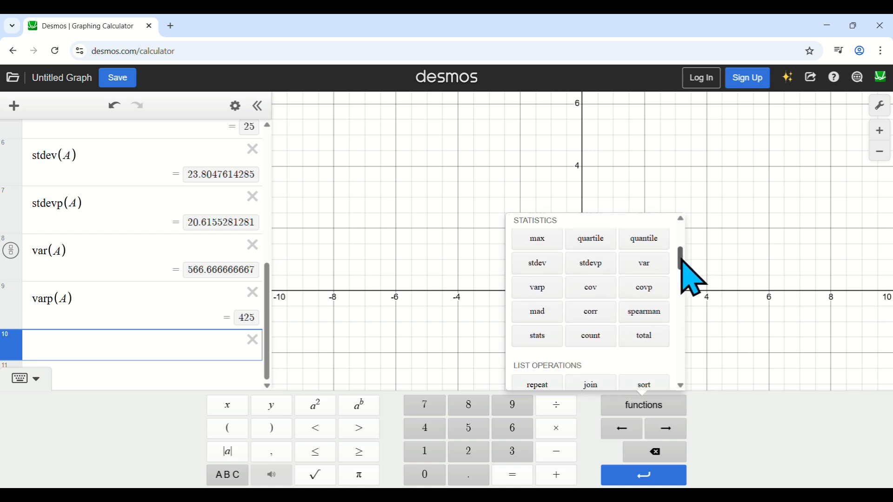
click(590, 339)
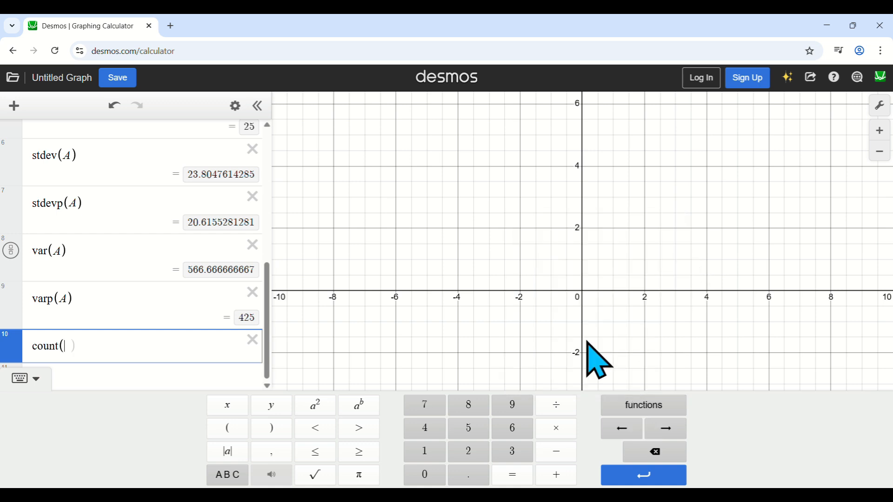
text(A)
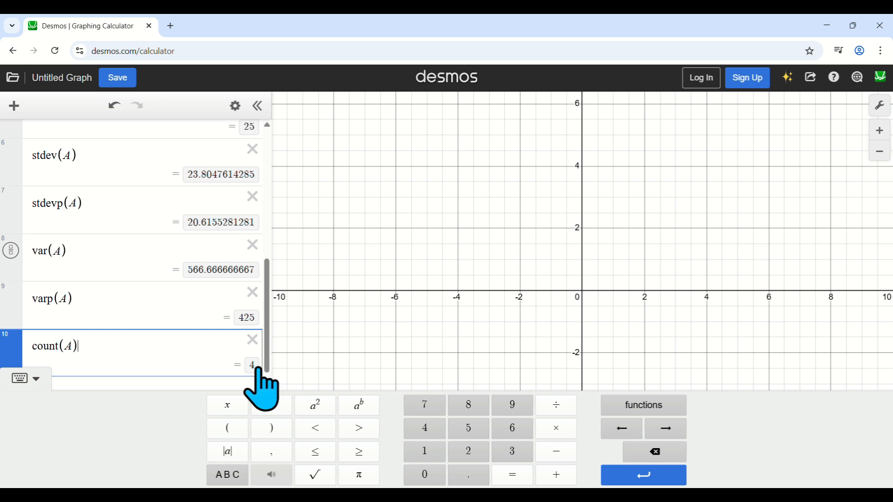
Insert the total function in the eleventh expression with list A as its argument to sum the list's values.
key(Return)
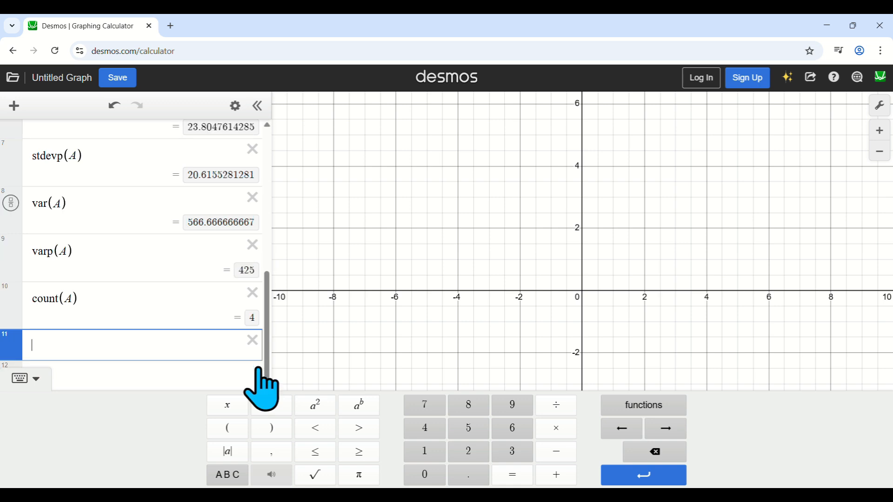
click(663, 412)
scroll(635, 328, down, 5)
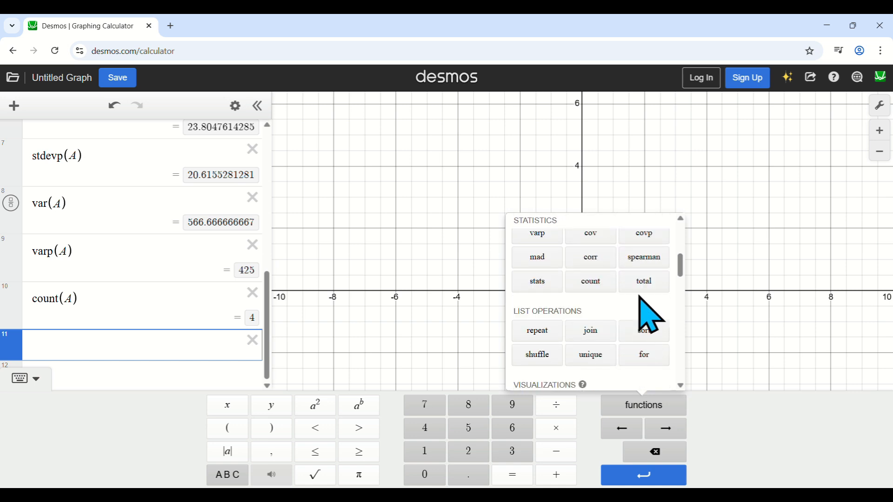
click(644, 282)
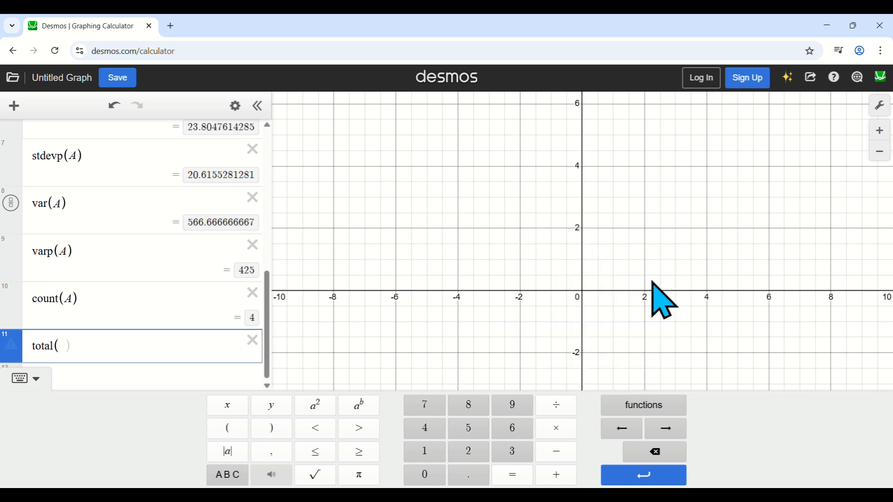
text(A)
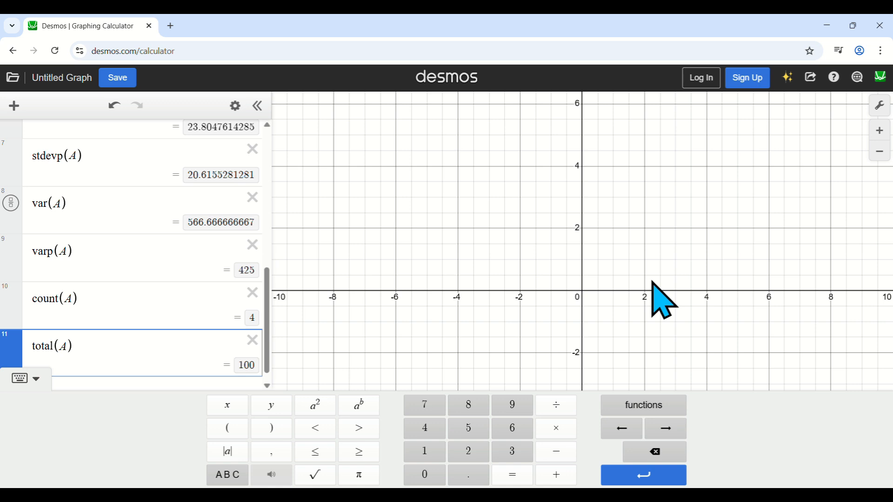